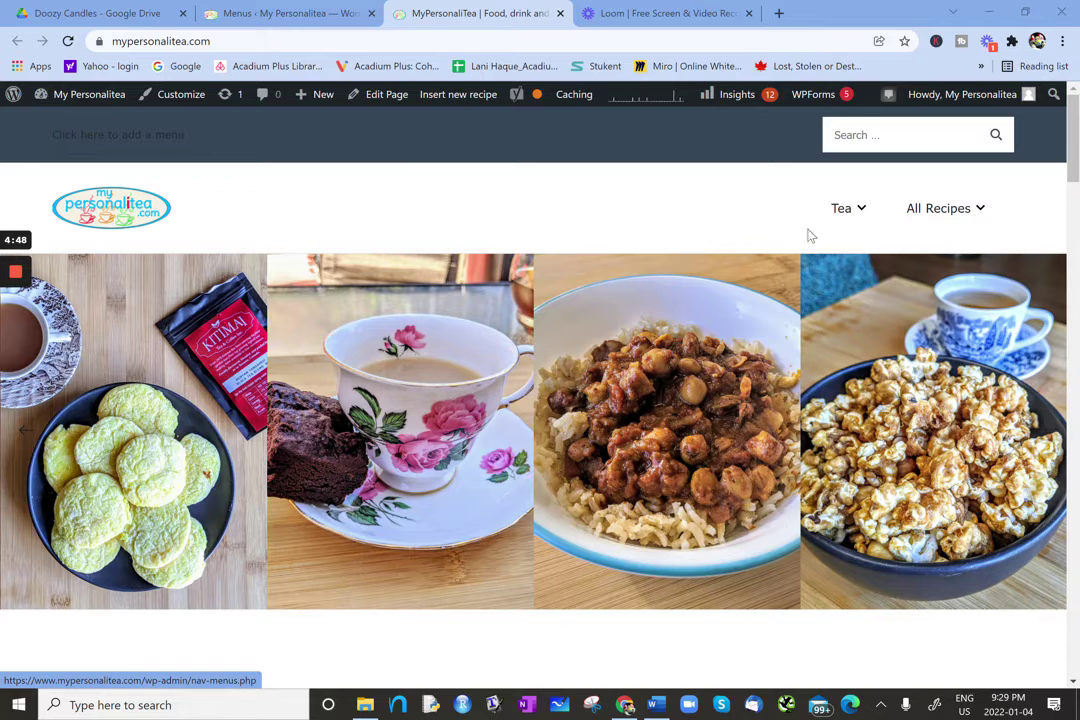
- Examine the items in the Tea and All Recipes dropdown menus on the live site
mouse_move(863, 208)
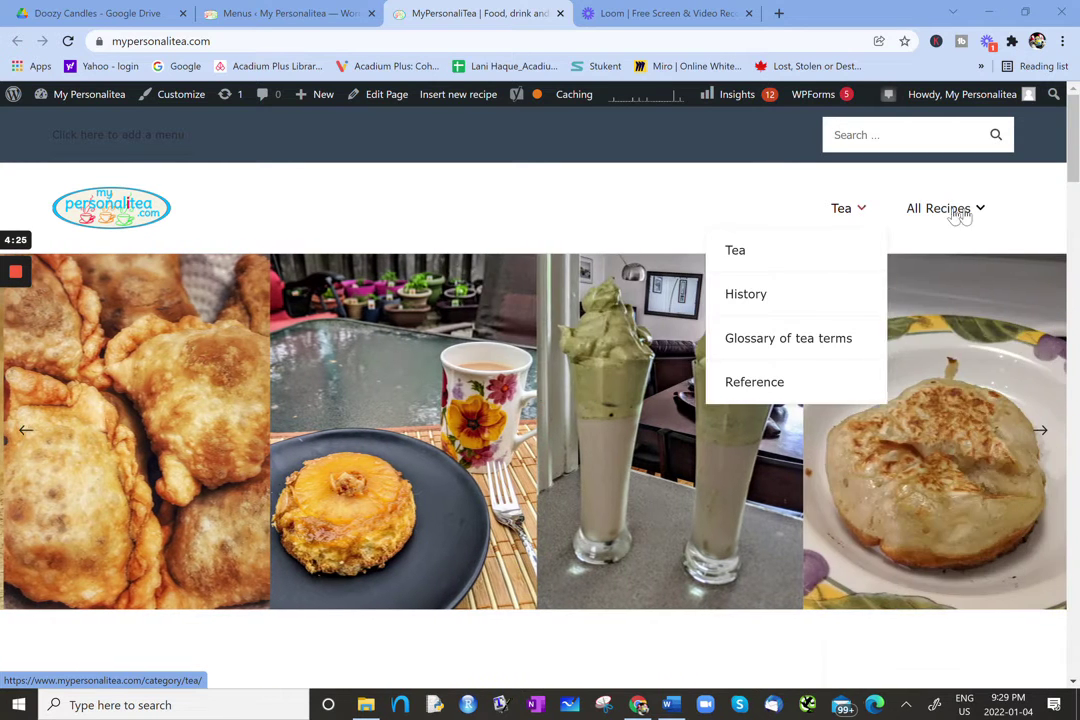
mouse_move(985, 215)
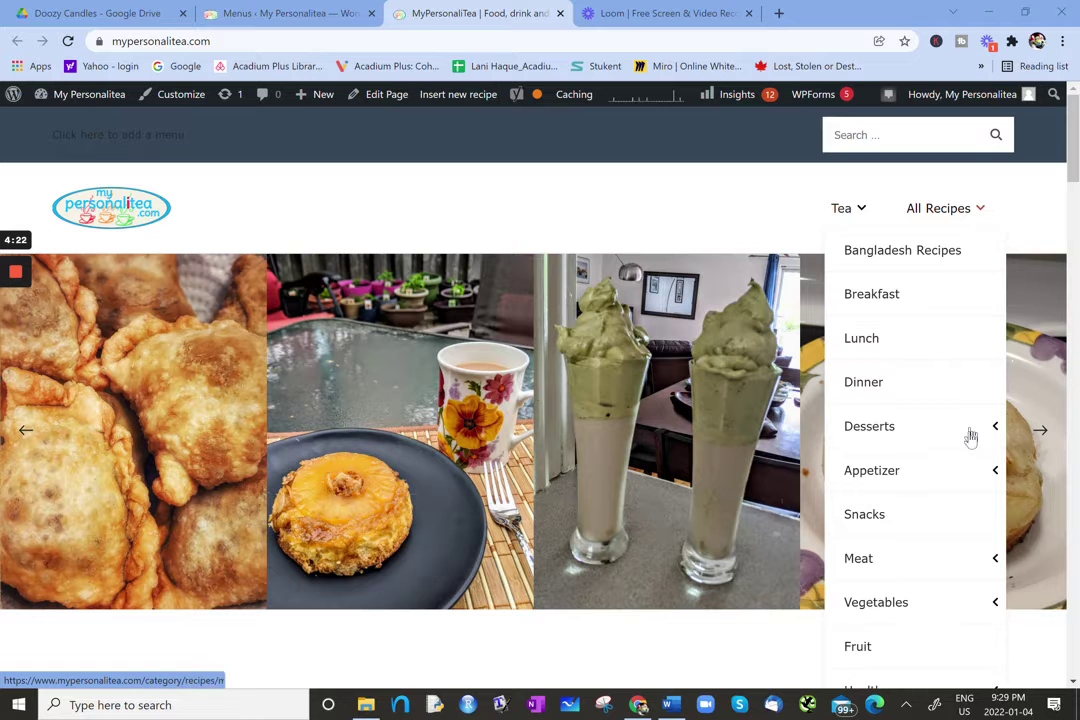
scroll(975, 300, down, 1)
mouse_move(950, 416)
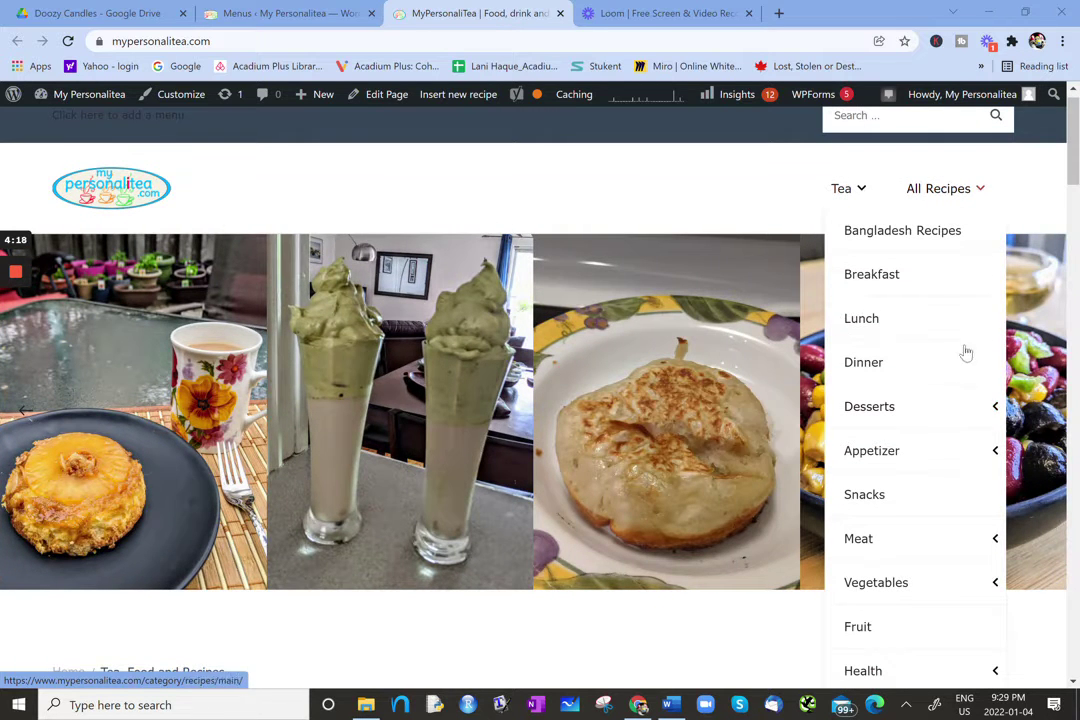
mouse_move(897, 418)
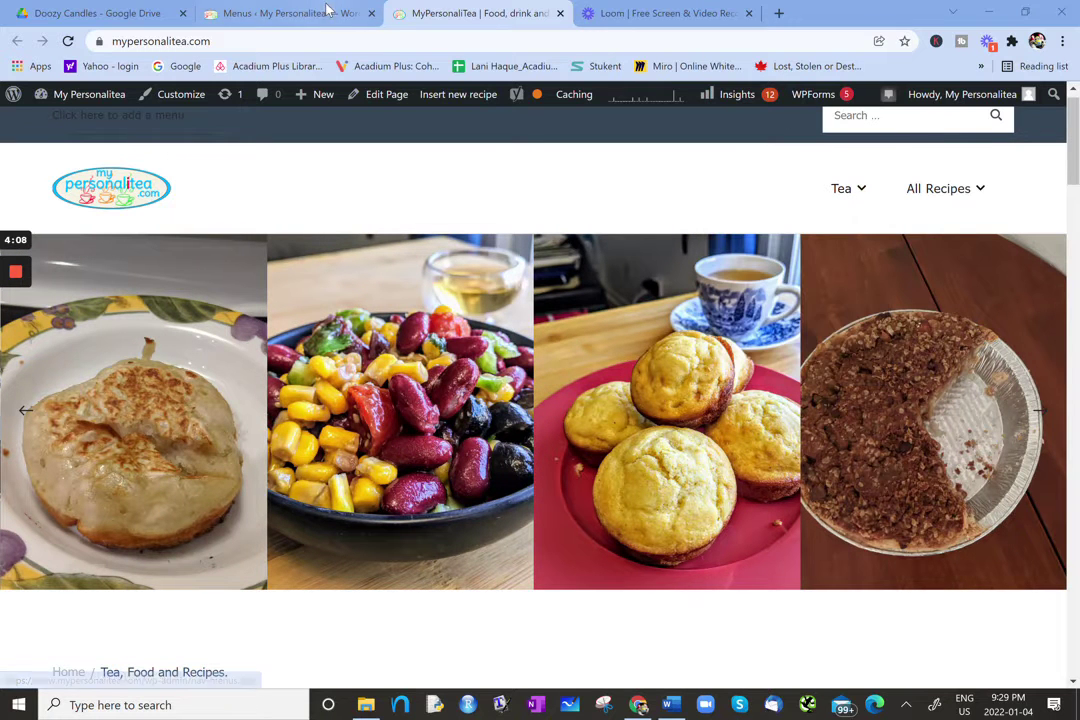
- Switch to the WordPress dashboard and open the Menus page under Appearance
click(272, 14)
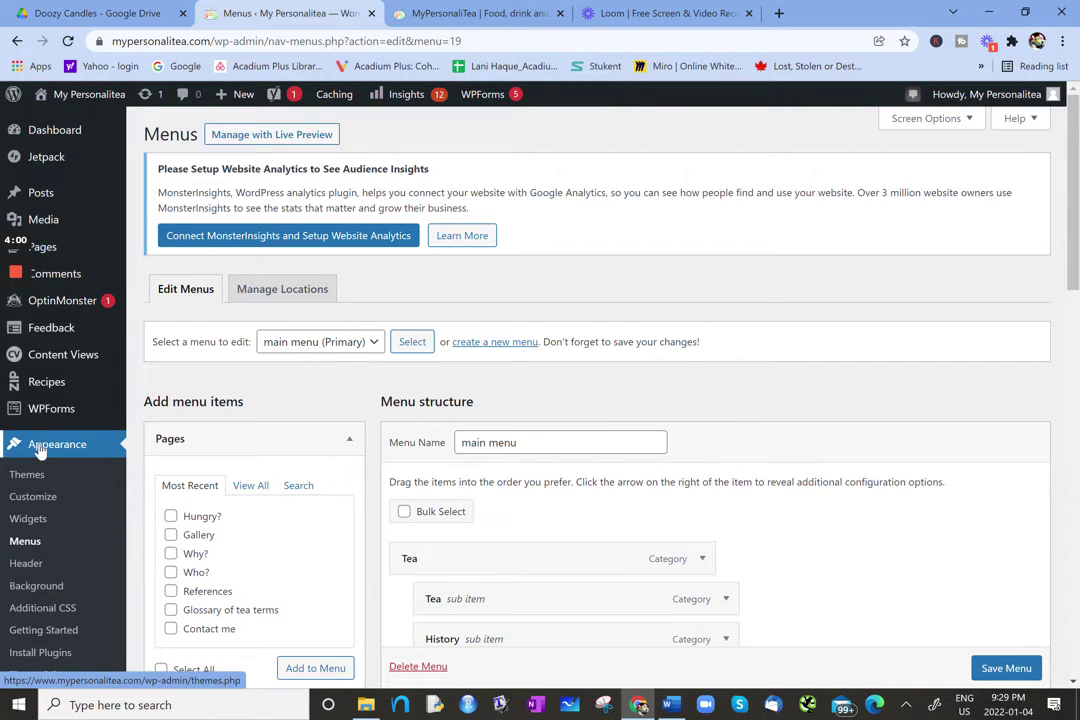
click(22, 548)
scroll(393, 441, down, 2)
scroll(393, 441, up, 1)
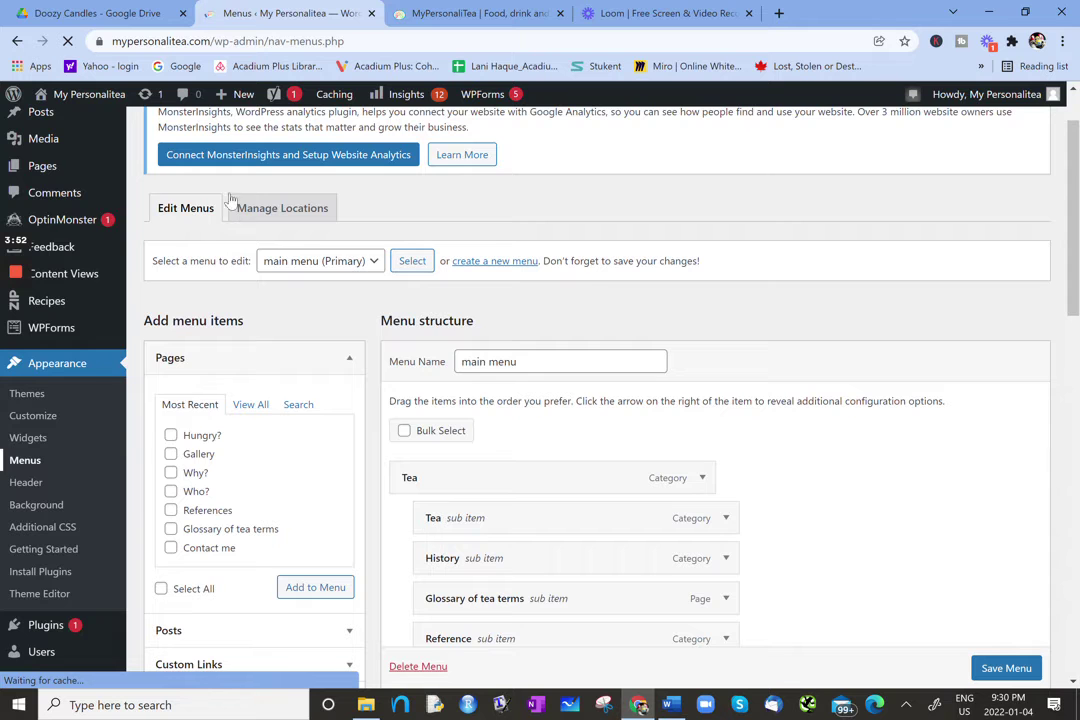
scroll(185, 225, up, 1)
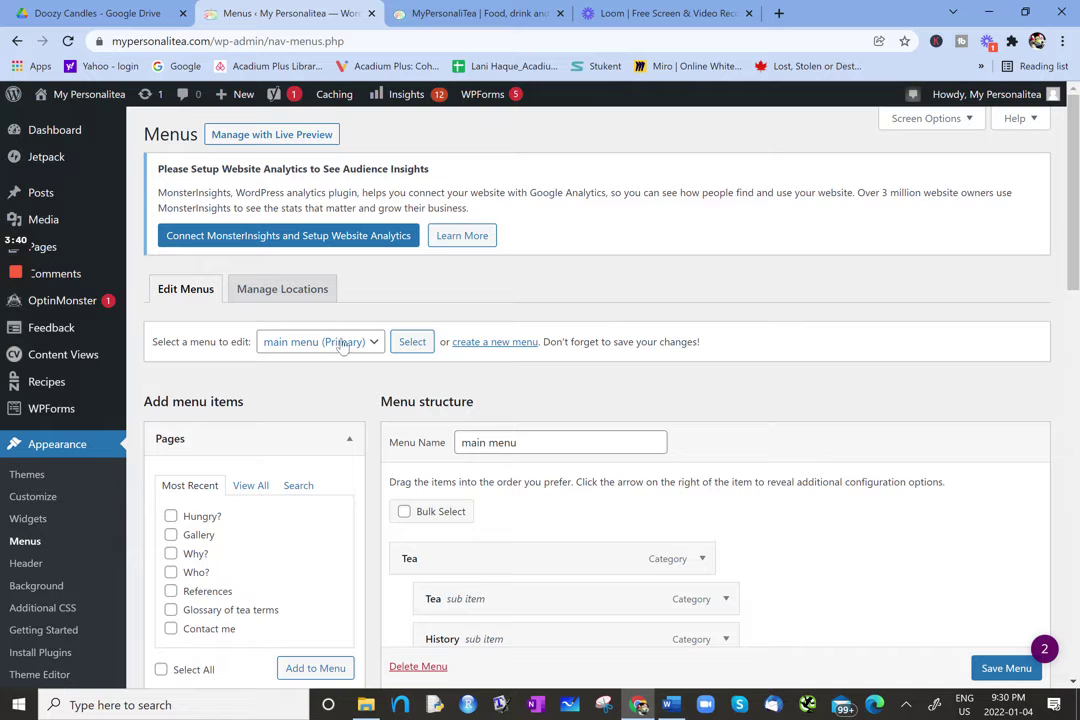
- Choose main menu (Primary) as the menu to edit and load it
click(374, 343)
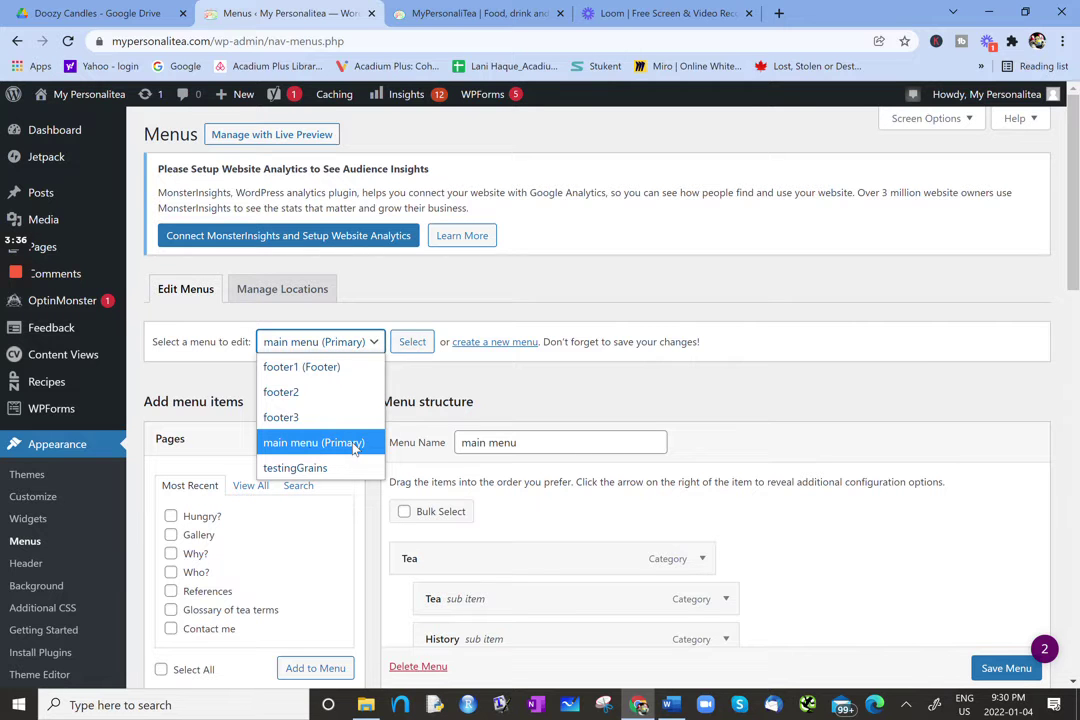
click(374, 344)
click(412, 343)
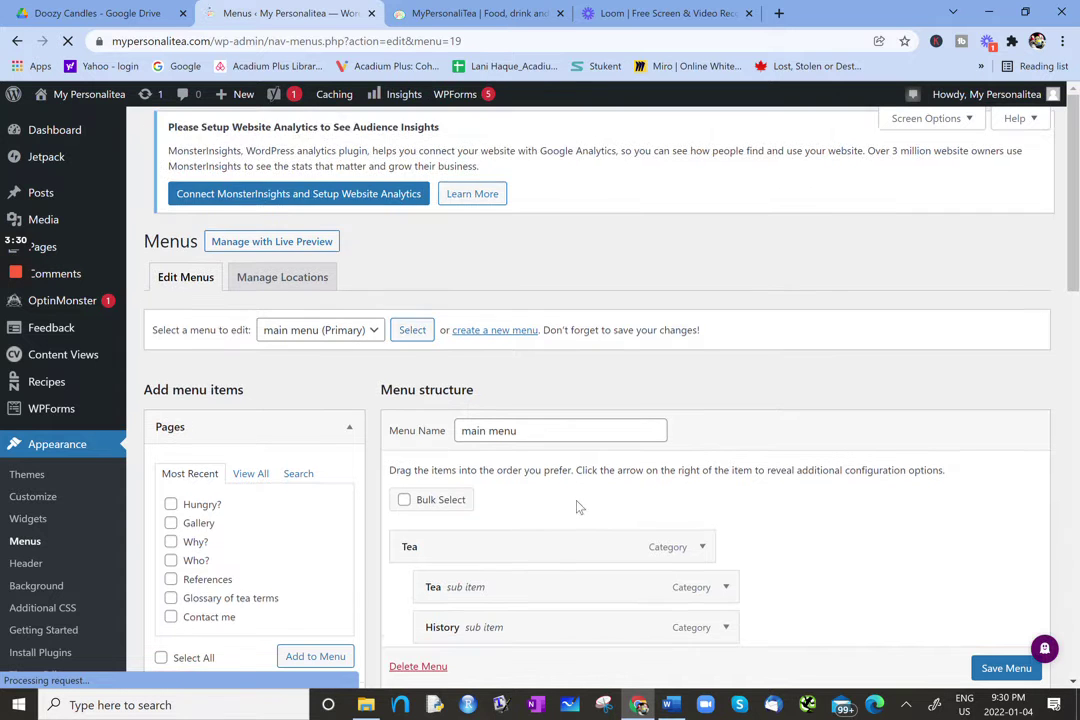
- Look through the Pages, Posts, Custom Links and Categories sources available for adding menu items
scroll(578, 508, down, 2)
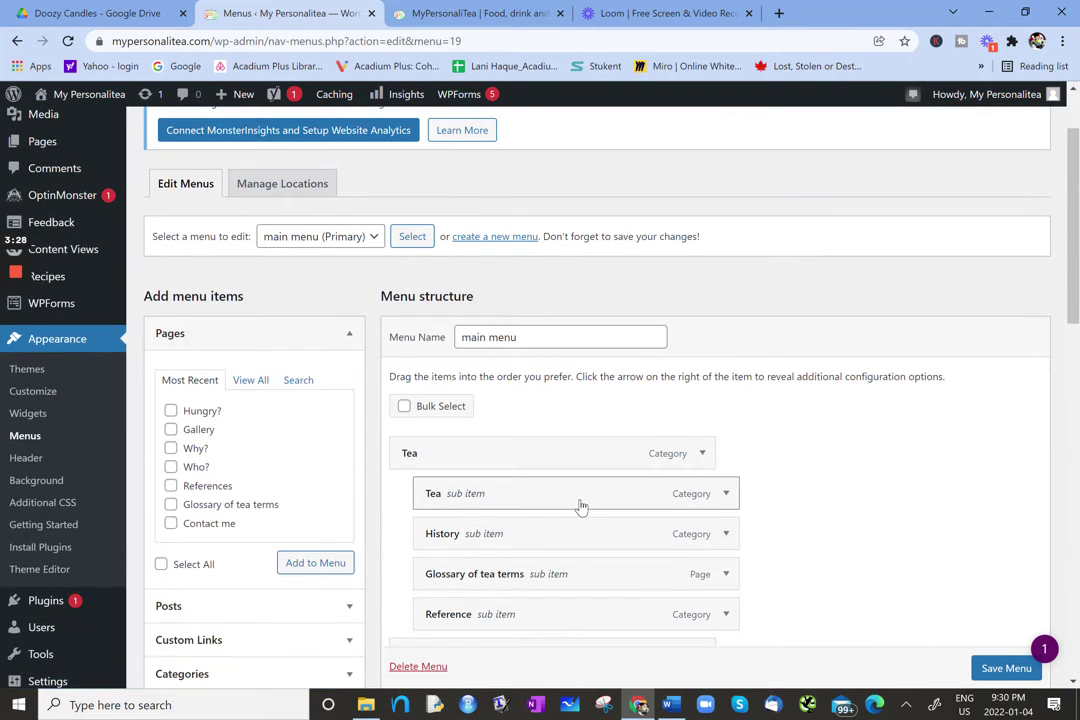
scroll(603, 424, down, 1)
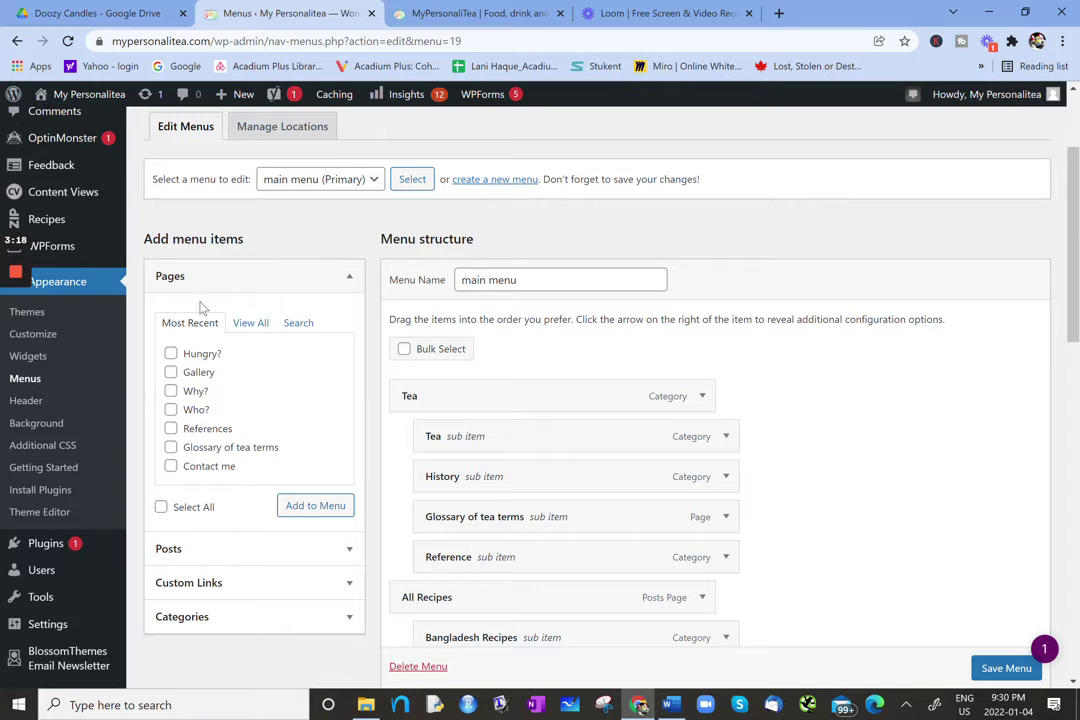
click(182, 553)
click(212, 588)
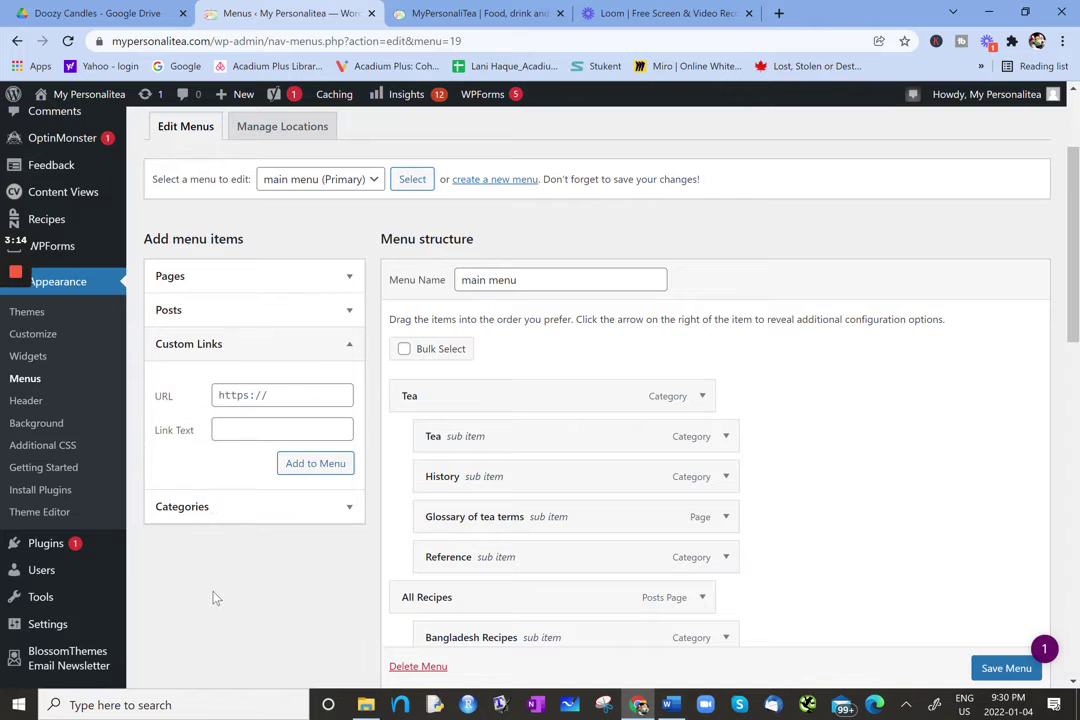
click(236, 518)
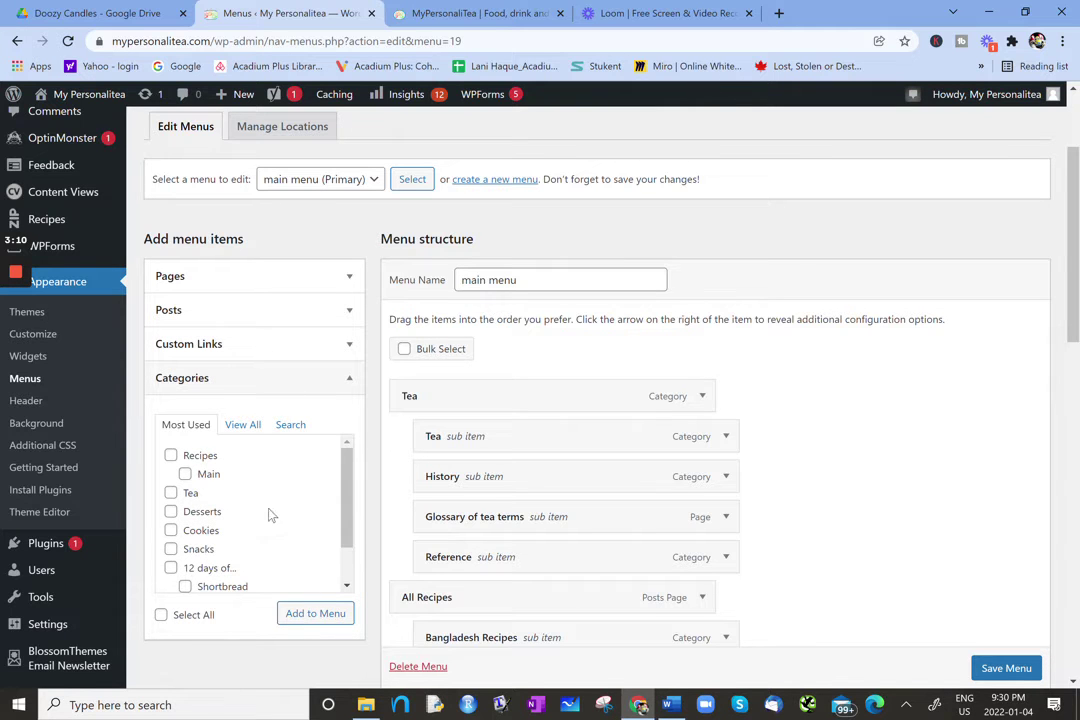
click(339, 321)
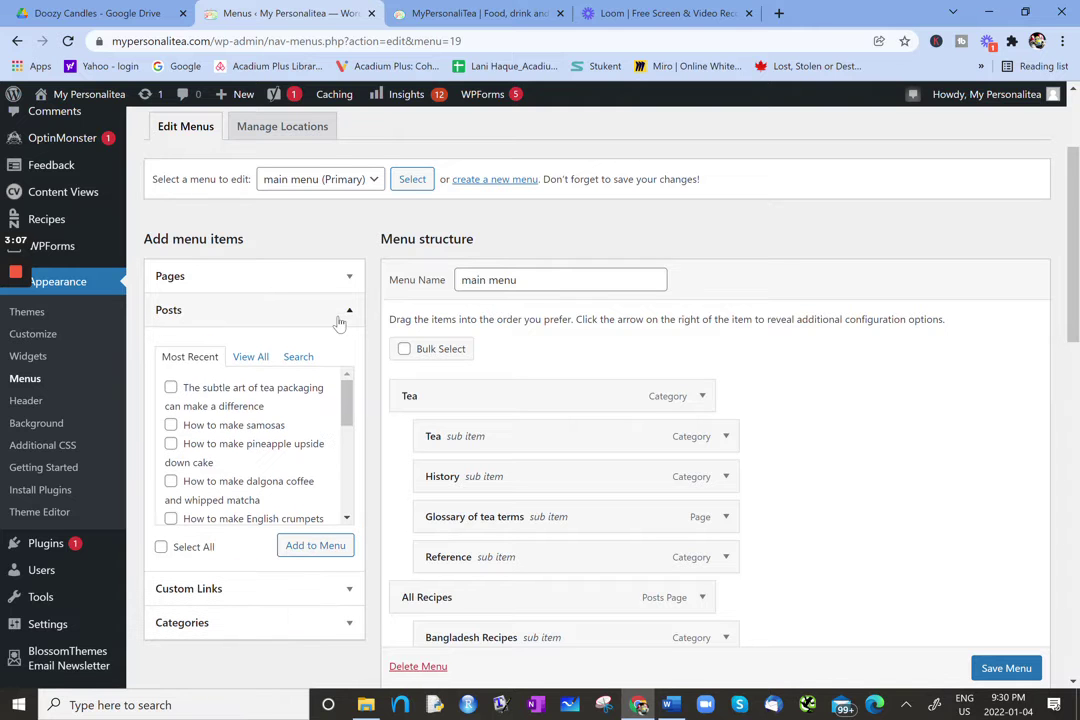
click(273, 289)
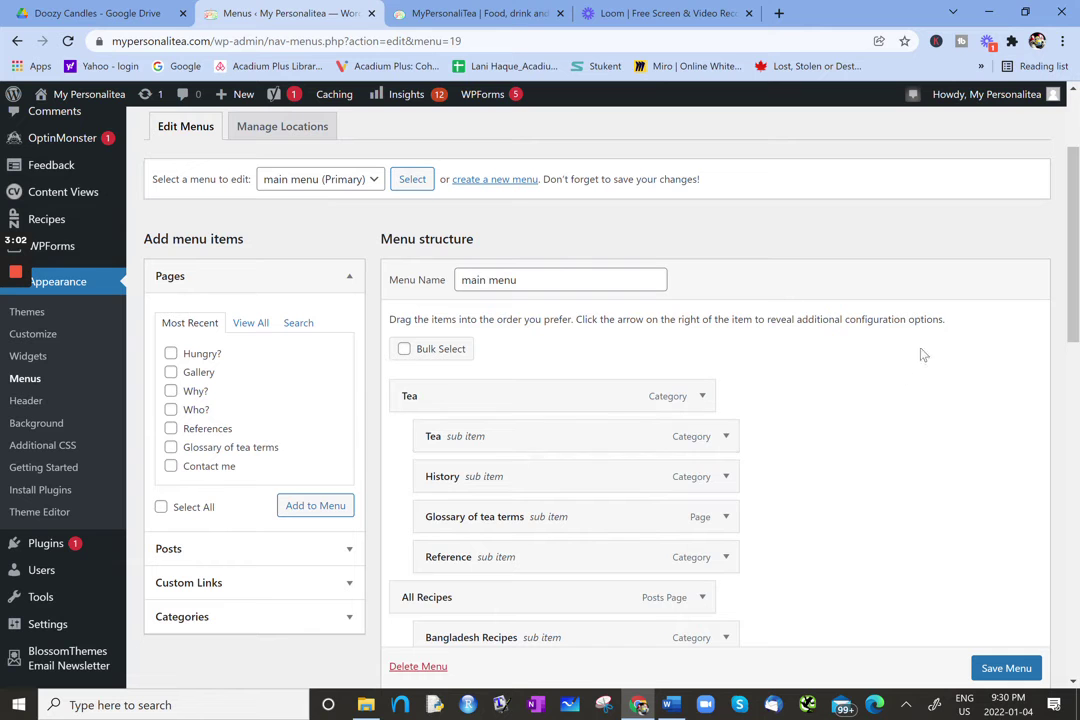
click(220, 556)
click(208, 590)
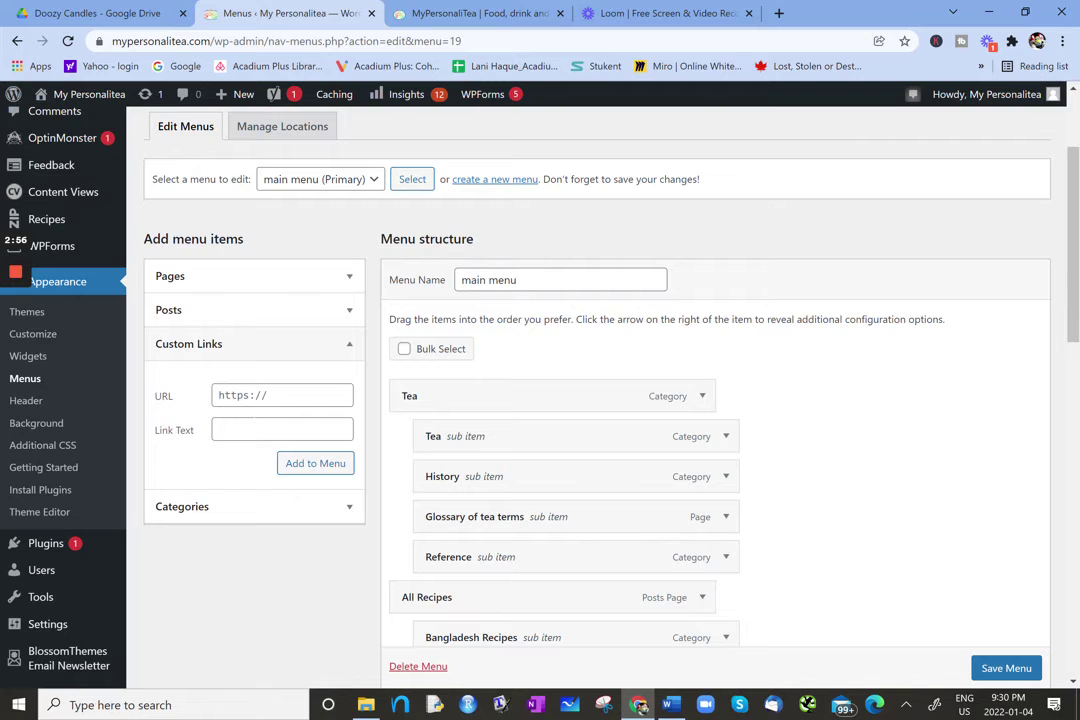
click(200, 510)
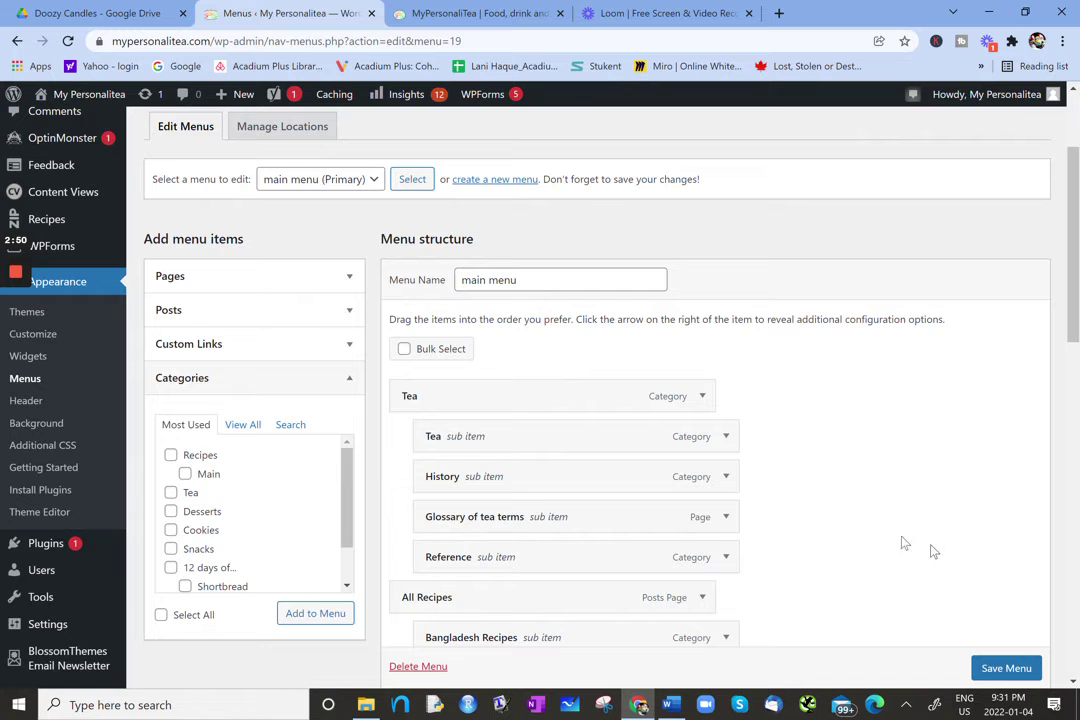
scroll(335, 535, down, 2)
- Add the Hungry? page to the end of the main menu and save the menu
click(228, 290)
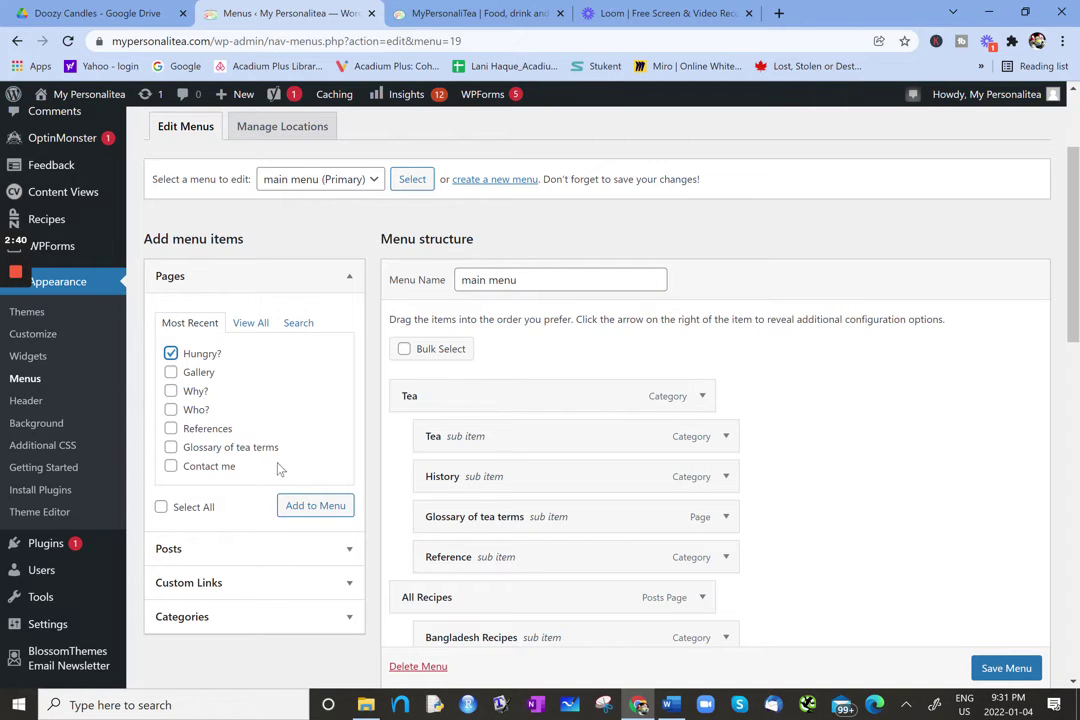
click(315, 507)
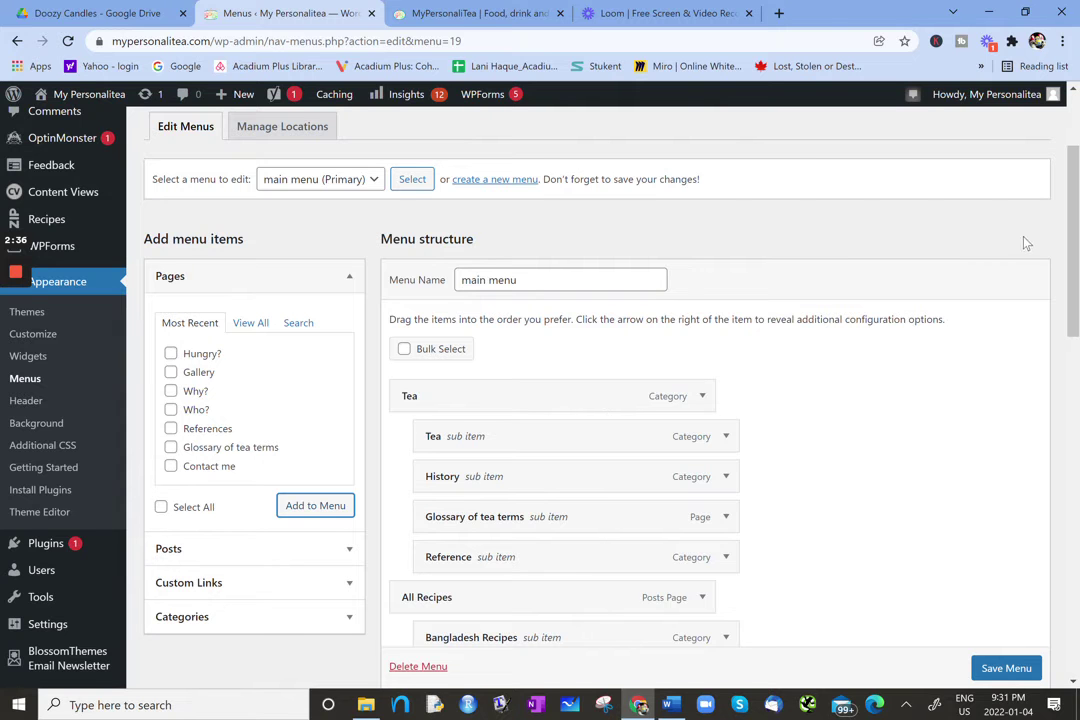
drag(1070, 213, 1015, 585)
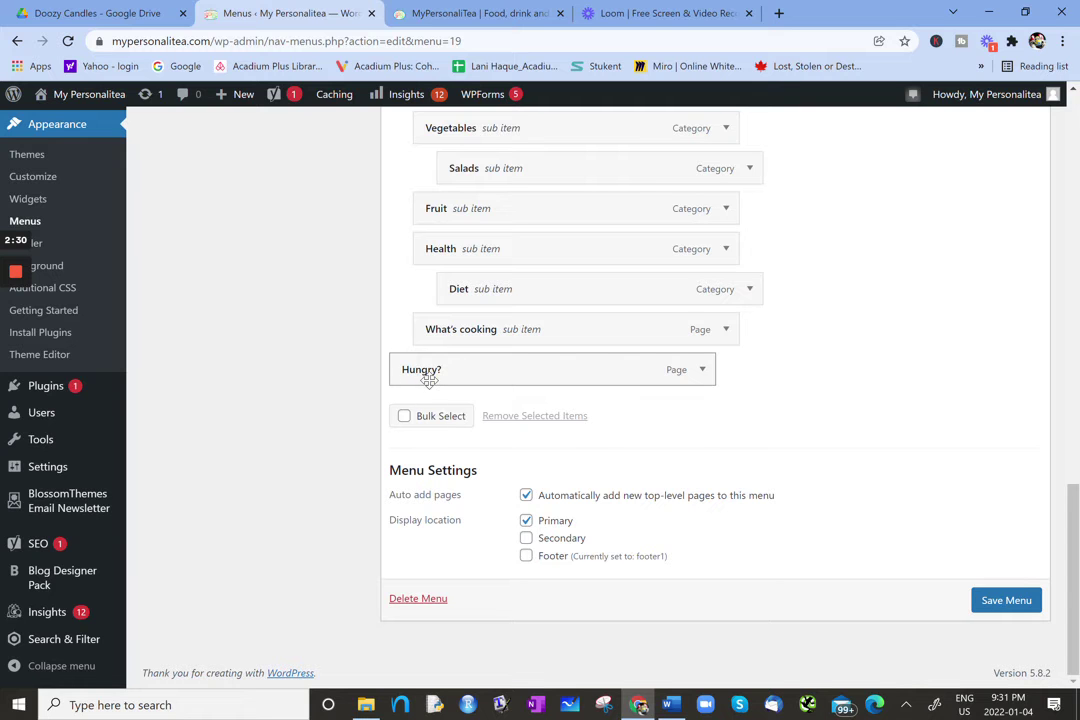
click(1005, 603)
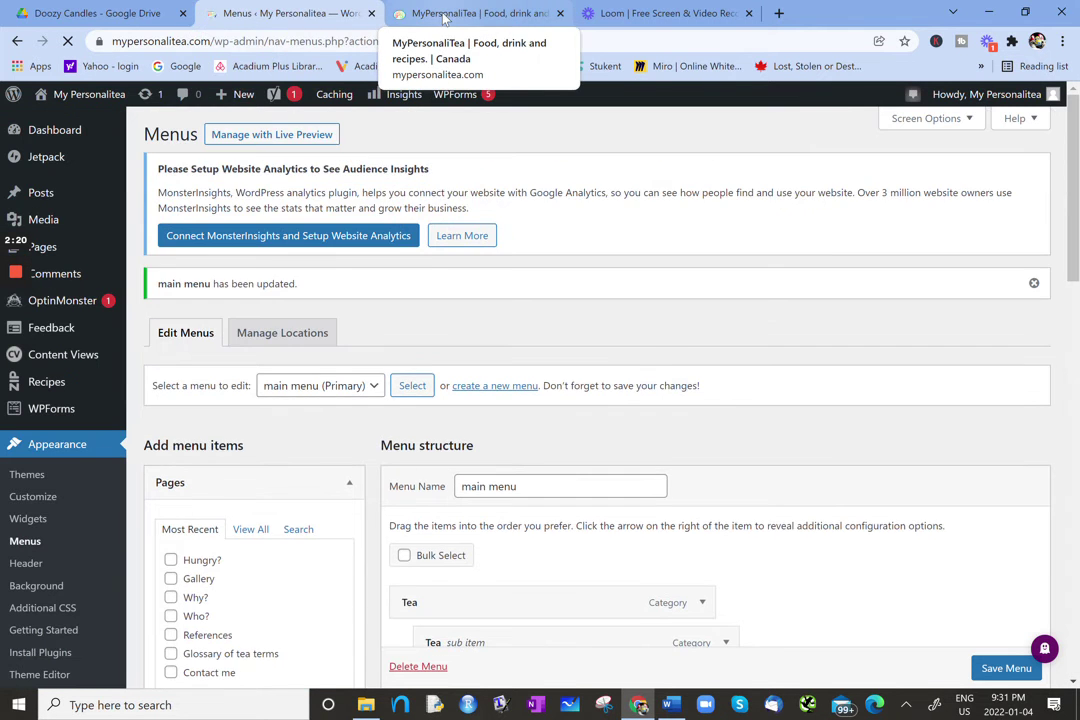
- Reload the live site's home page and check its navigation for the Hungry? item
click(441, 14)
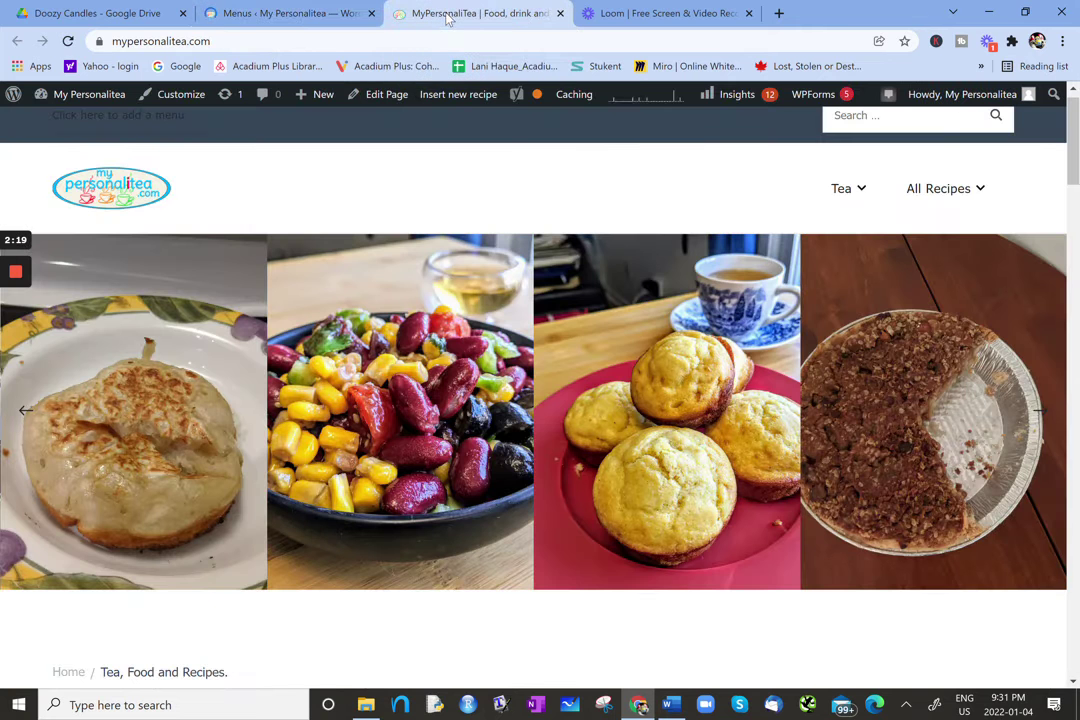
click(68, 41)
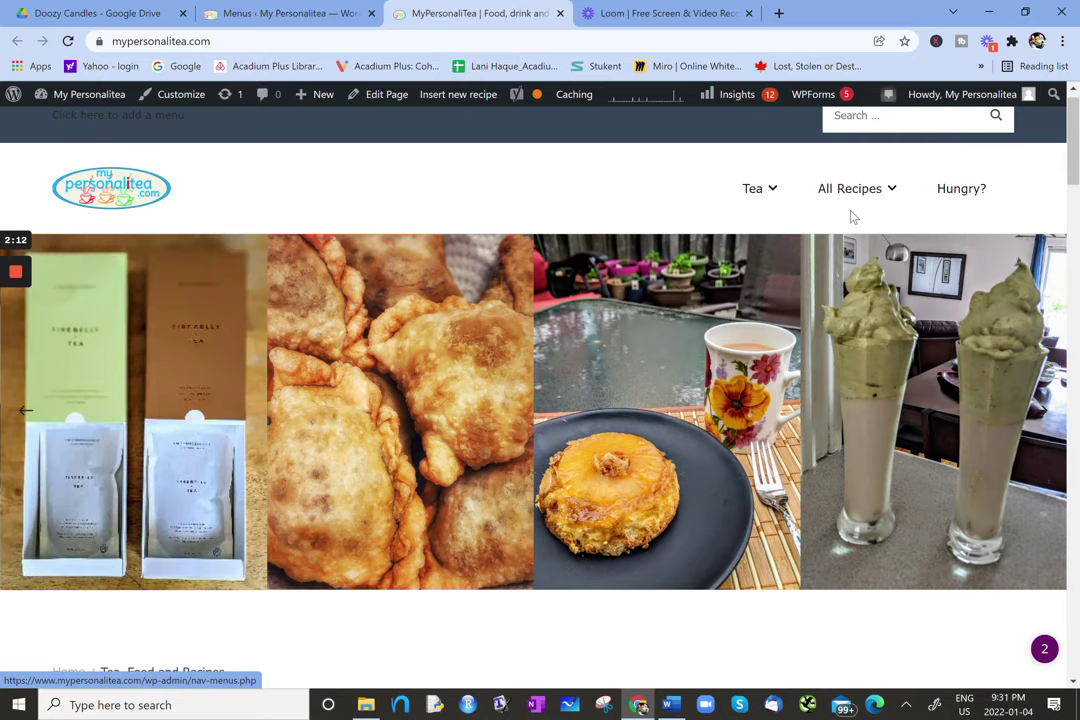
mouse_move(774, 207)
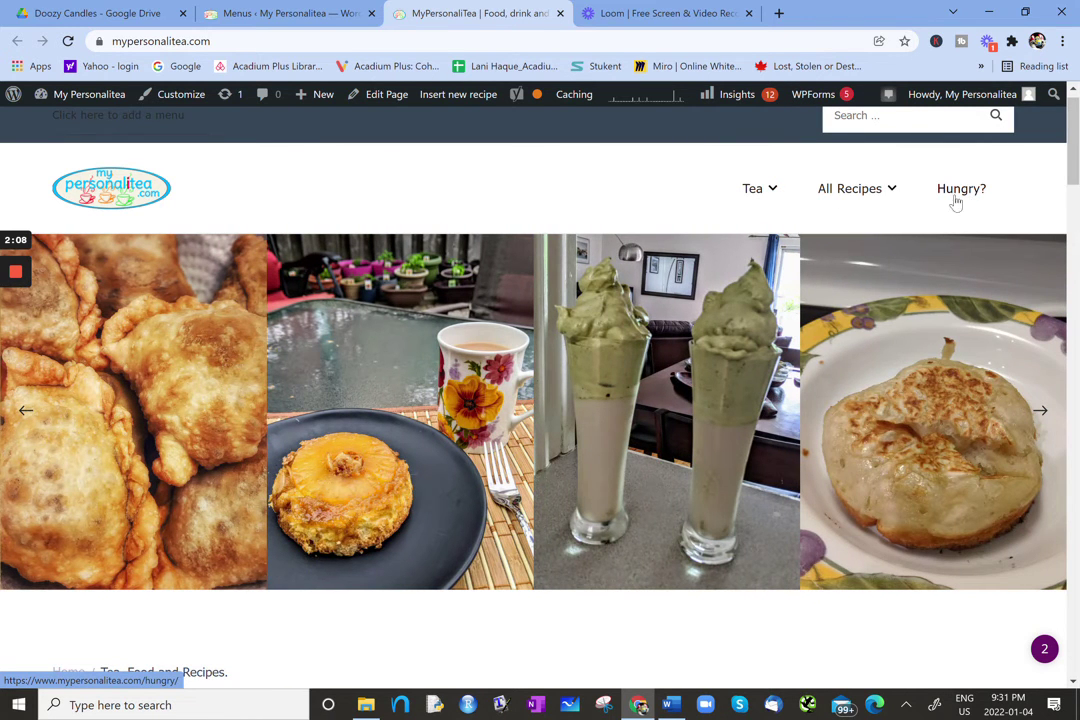
mouse_move(835, 198)
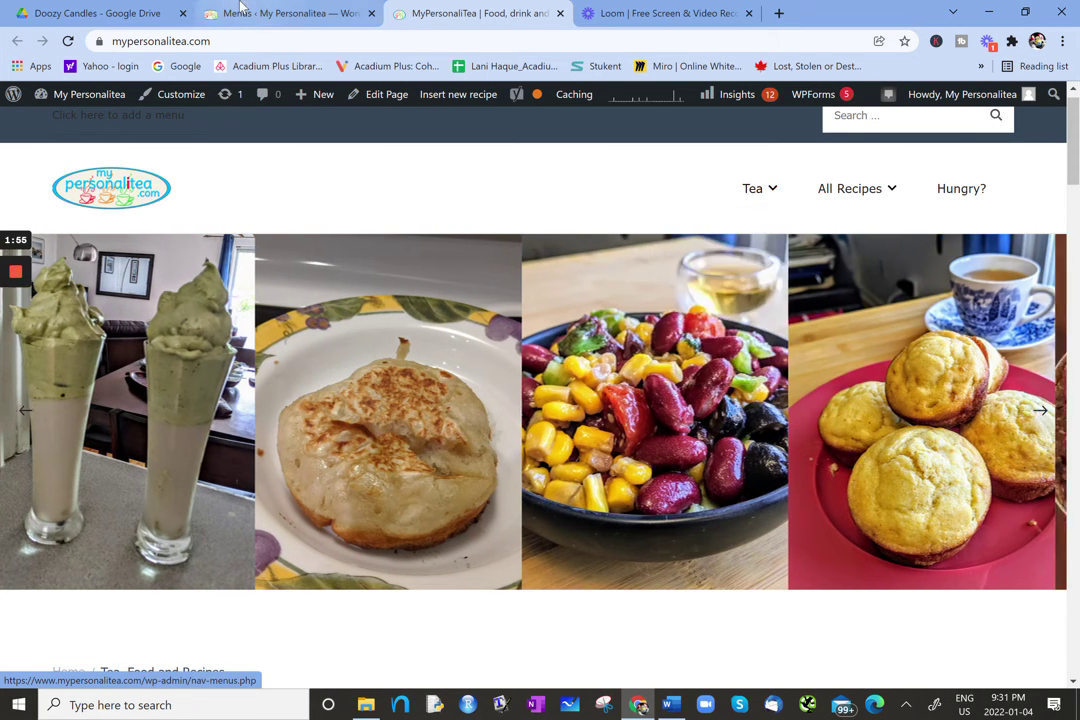
- Return to the menu editor and examine how sub items are nested under Tea and All Recipes
click(285, 13)
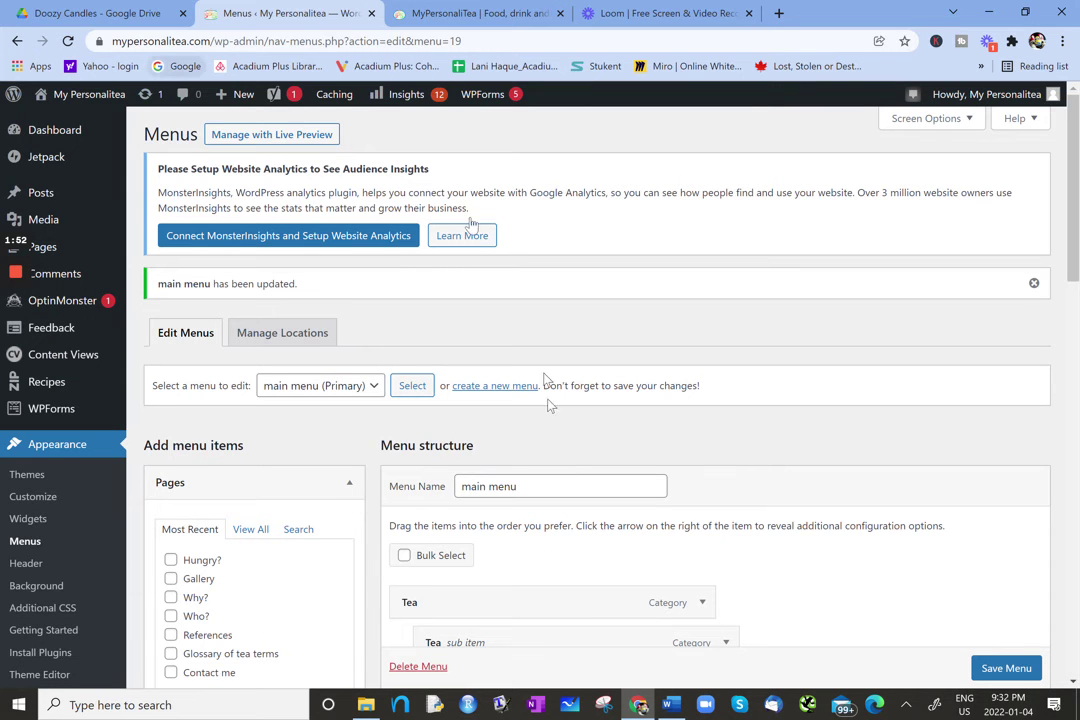
drag(1075, 250, 1075, 348)
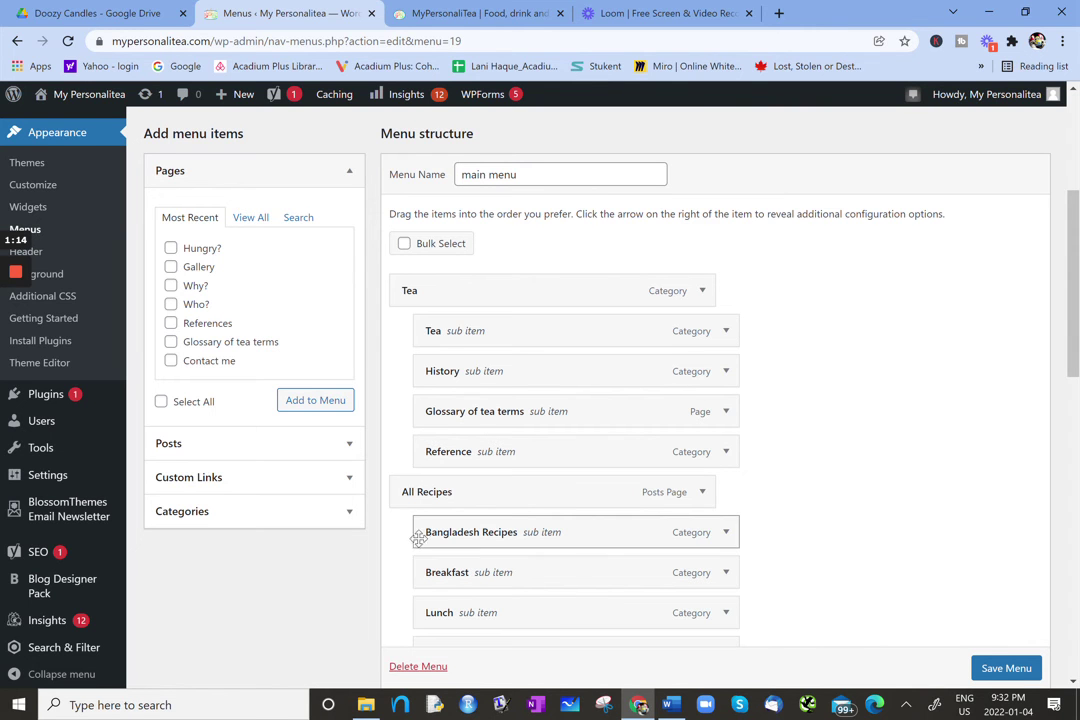
scroll(612, 489, down, 3)
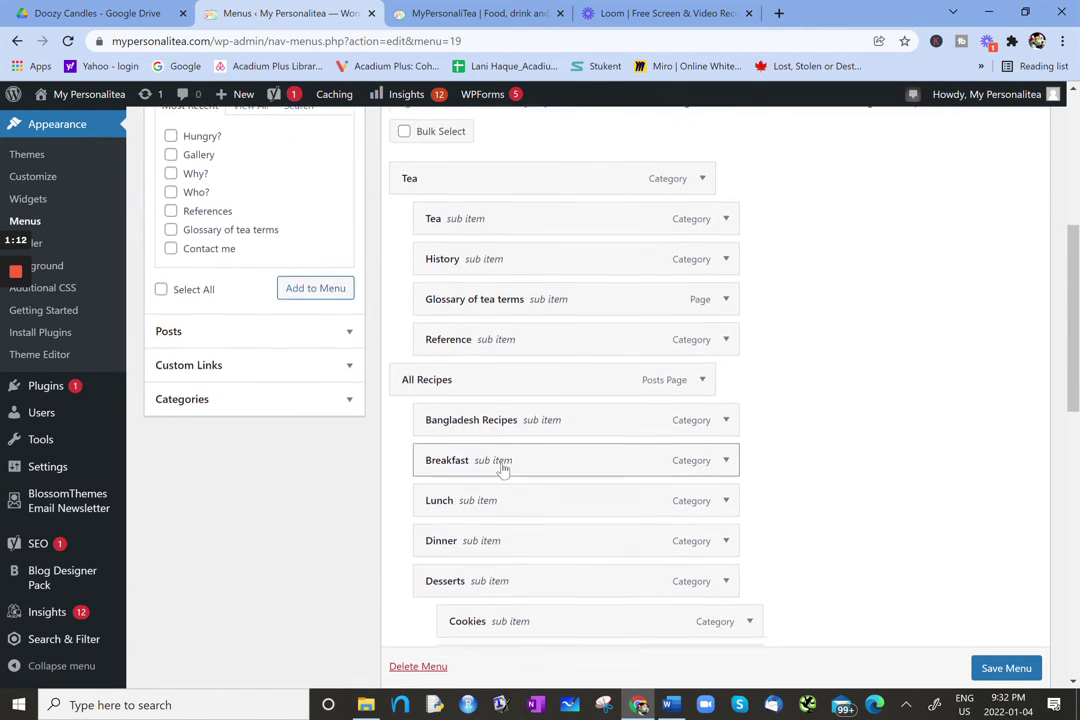
scroll(487, 458, down, 1)
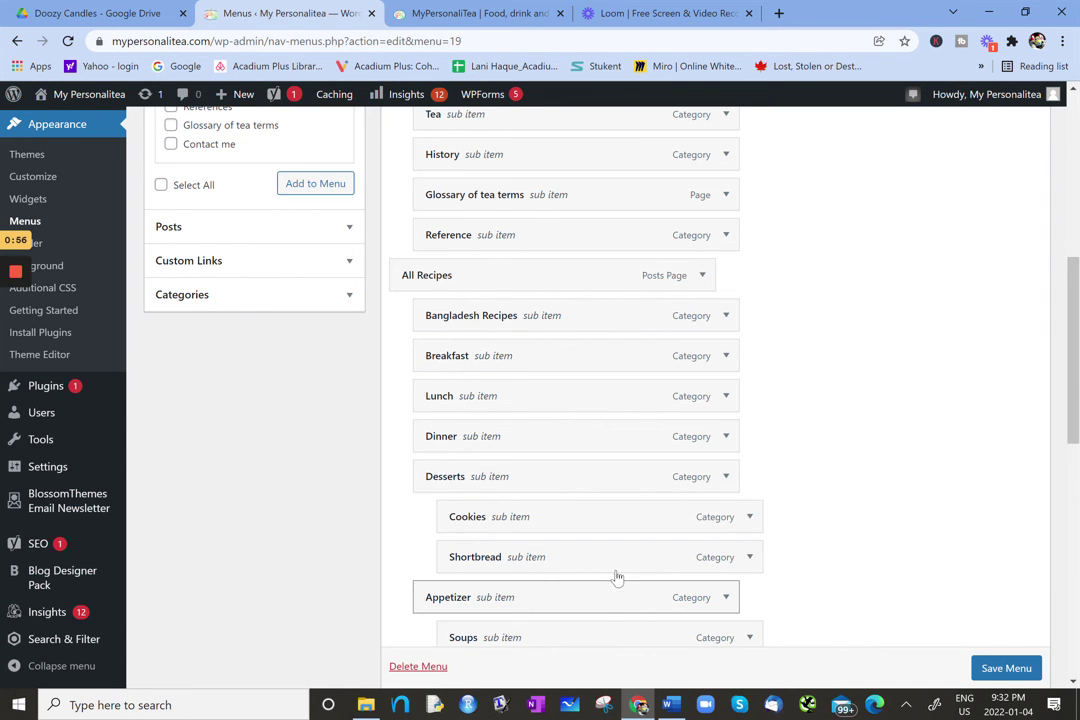
- Try to move the Beef sub item out of its nesting under Meat in the menu structure
drag(1076, 303, 1077, 395)
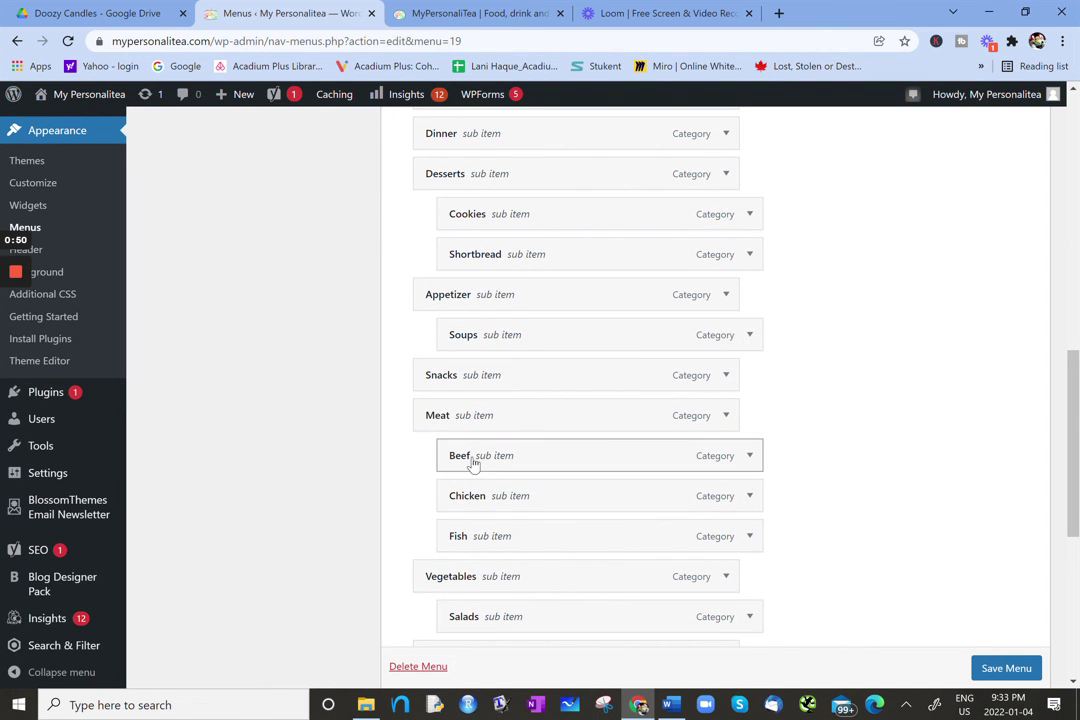
drag(503, 460, 418, 460)
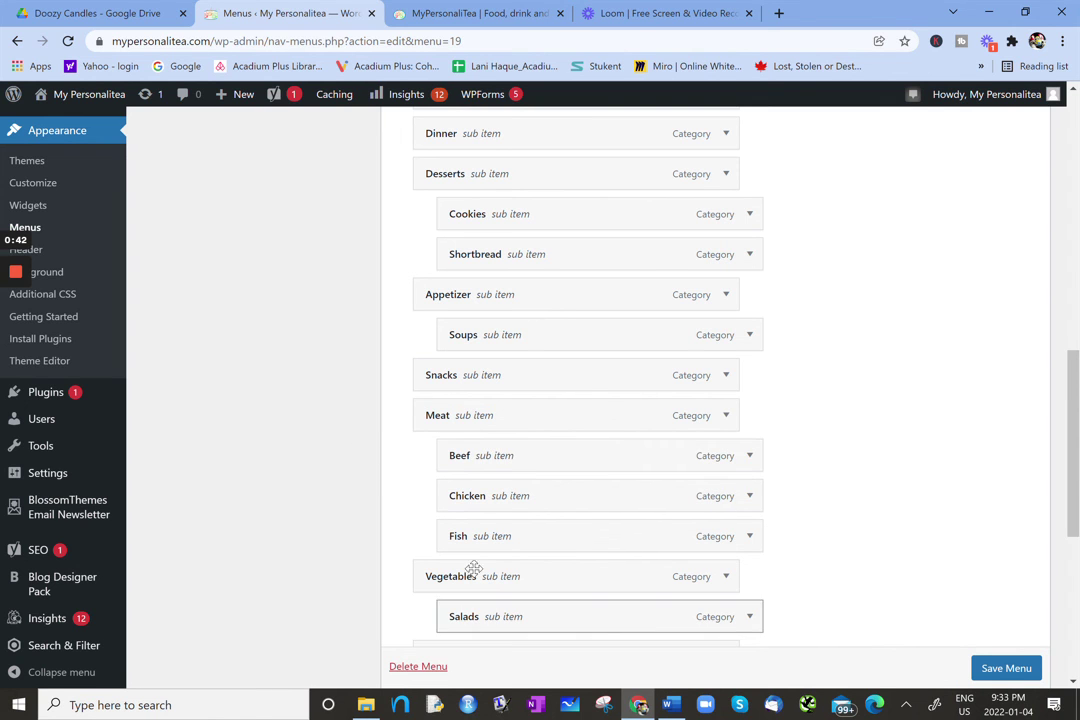